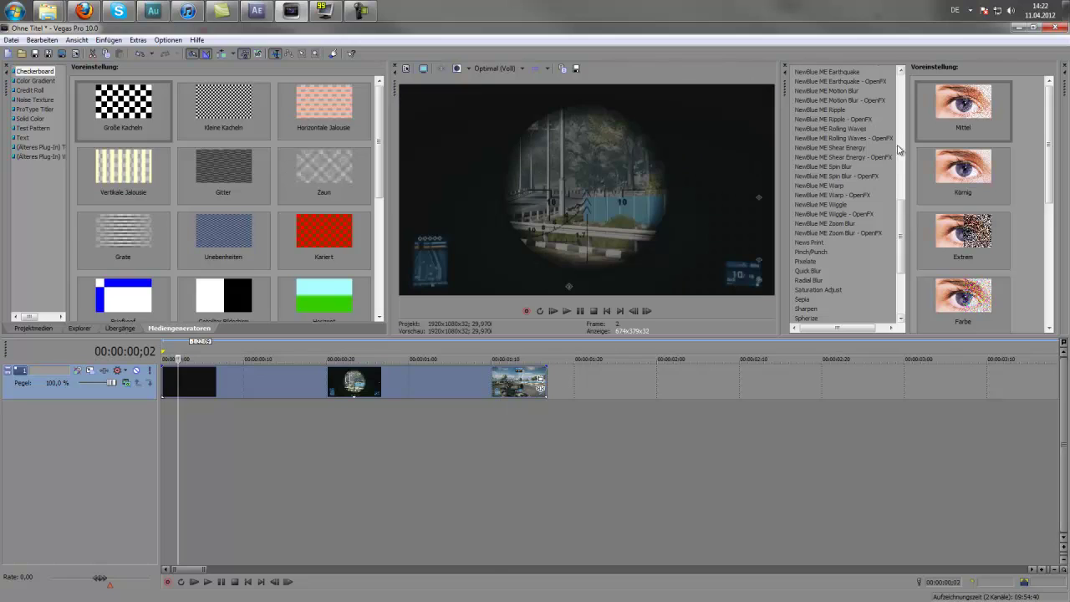
# Apply the Standard preset of the TwixtorPRO video effect to the clip on the timeline.
pyautogui.moveTo(904, 216); pyautogui.dragTo(903, 267)
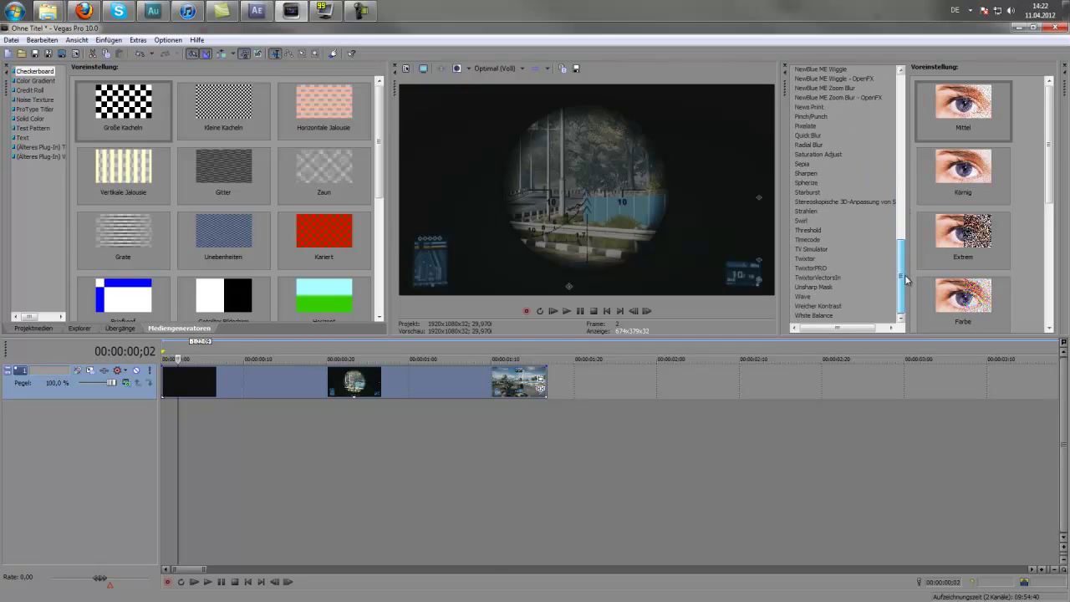
pyautogui.click(815, 268)
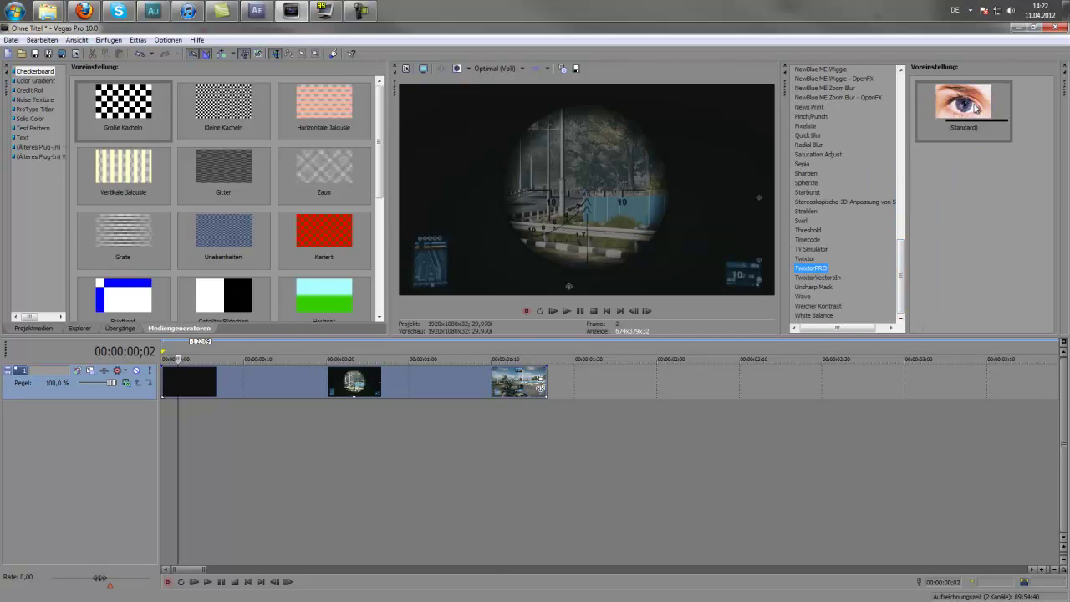
pyautogui.moveTo(974, 107); pyautogui.dragTo(286, 382)
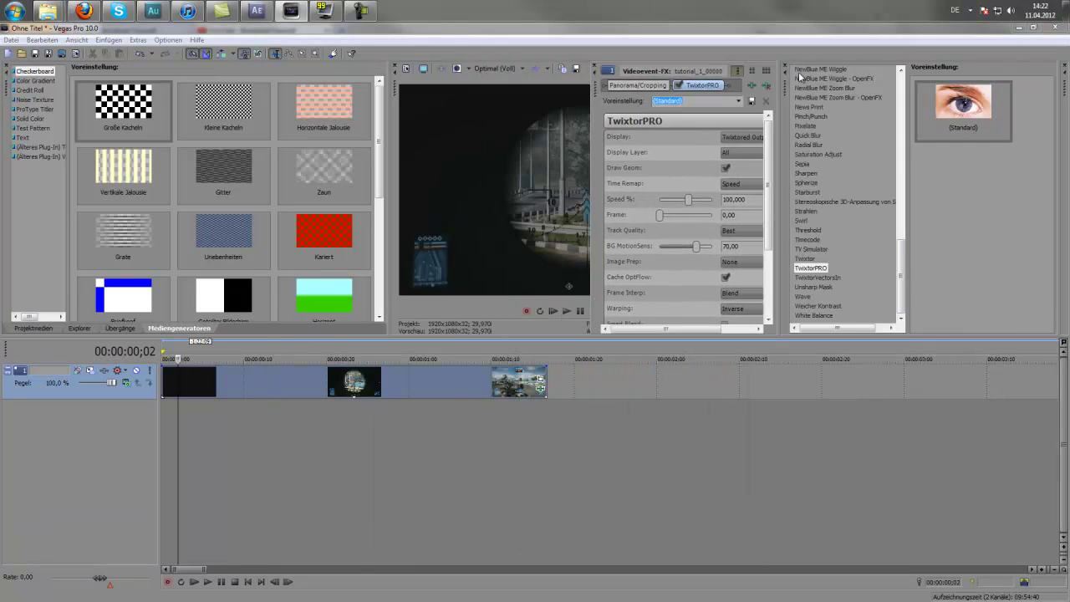
pyautogui.moveTo(684, 95); pyautogui.dragTo(794, 108)
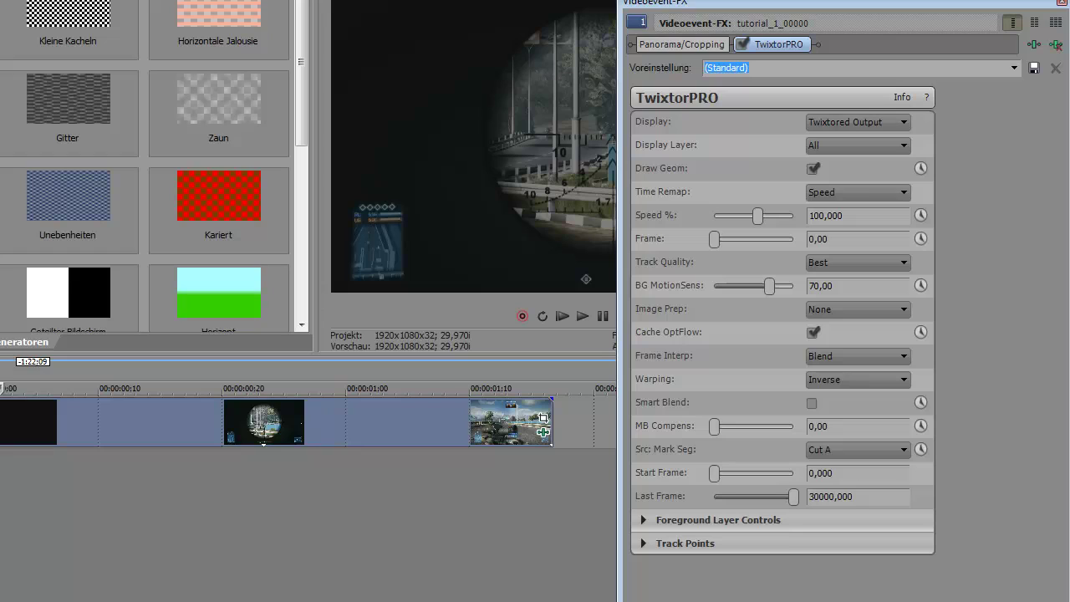
# Enable keyframe animation for TwixtorPRO's Speed % and synchronise the effect cursor with the media timeline.
pyautogui.click(866, 121)
pyautogui.click(866, 121)
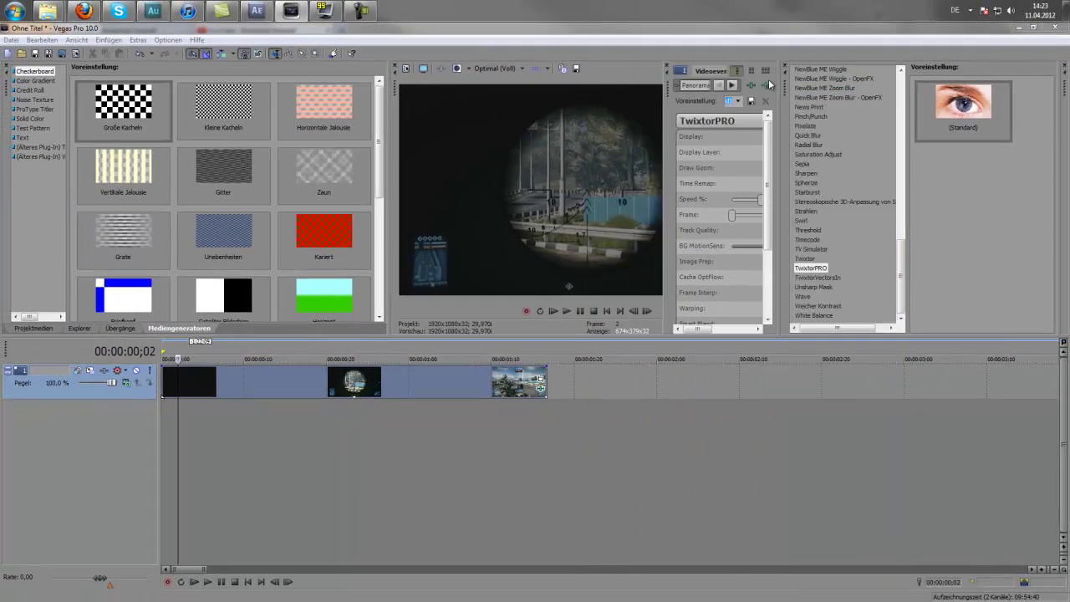
pyautogui.moveTo(711, 70); pyautogui.dragTo(734, 100)
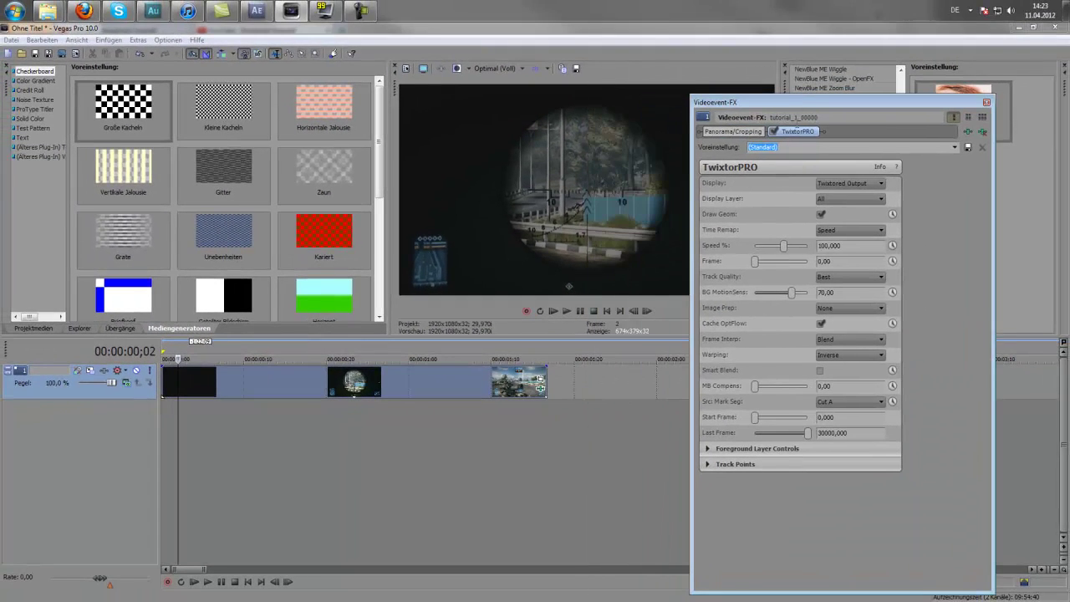
pyautogui.click(894, 247)
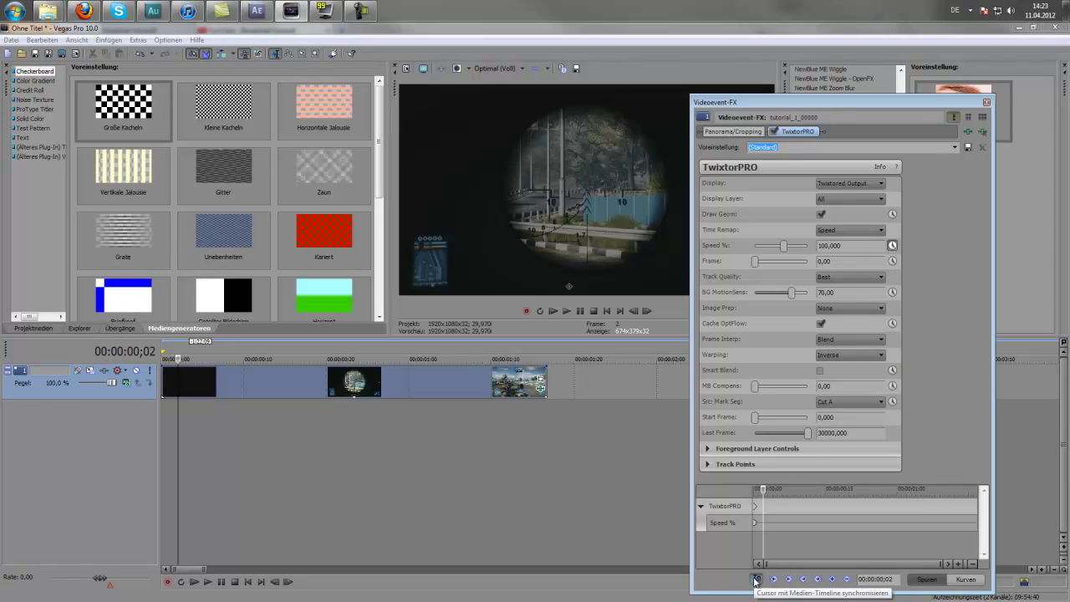
pyautogui.click(757, 578)
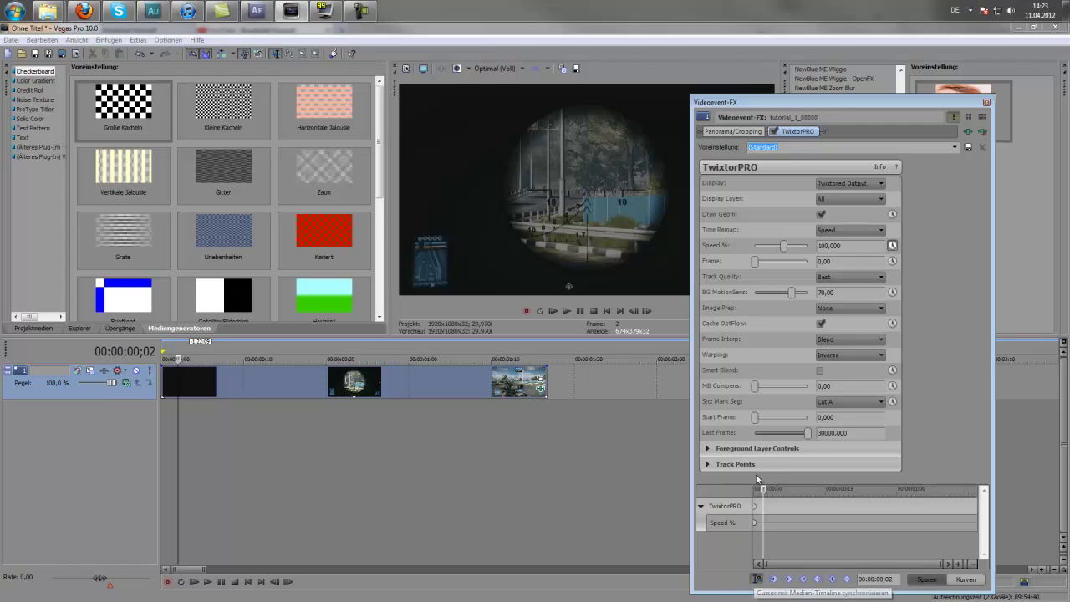
# Step through the clip frame by frame up to 00:00:00;27 to examine where the slow motion should start.
pyautogui.moveTo(762, 489)
pyautogui.mouseDown()
pyautogui.moveTo(962, 506)
pyautogui.moveTo(770, 494)
pyautogui.mouseUp()
pyautogui.press('Left')
pyautogui.press('Left')
pyautogui.press('Left')
pyautogui.press('Right')
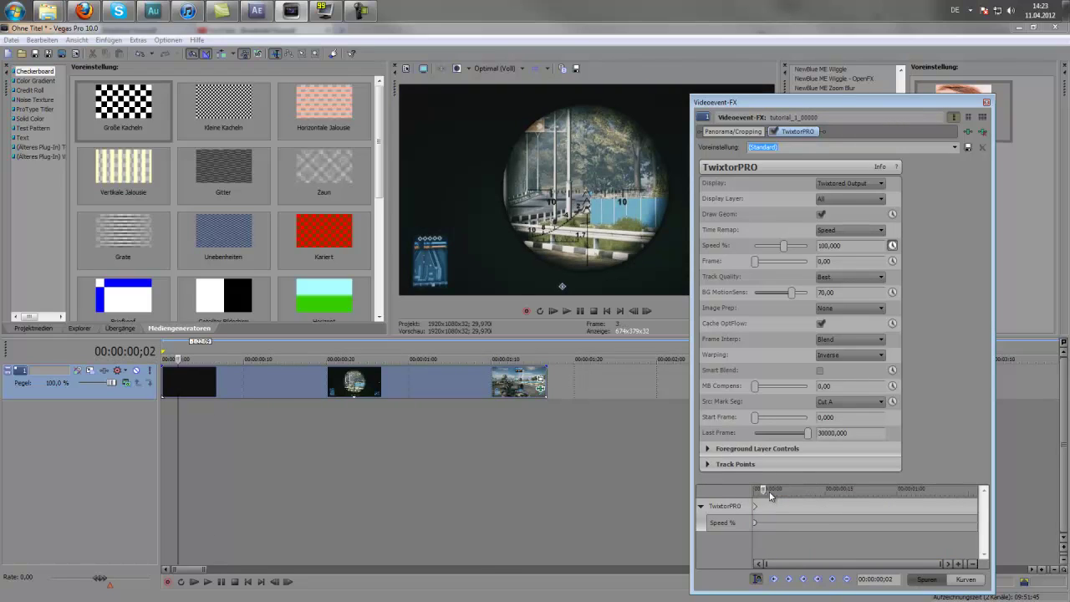
pyautogui.press('Right')
pyautogui.press('Right')
pyautogui.press('Right')
pyautogui.press('Right')
pyautogui.press('Right')
pyautogui.press('Right')
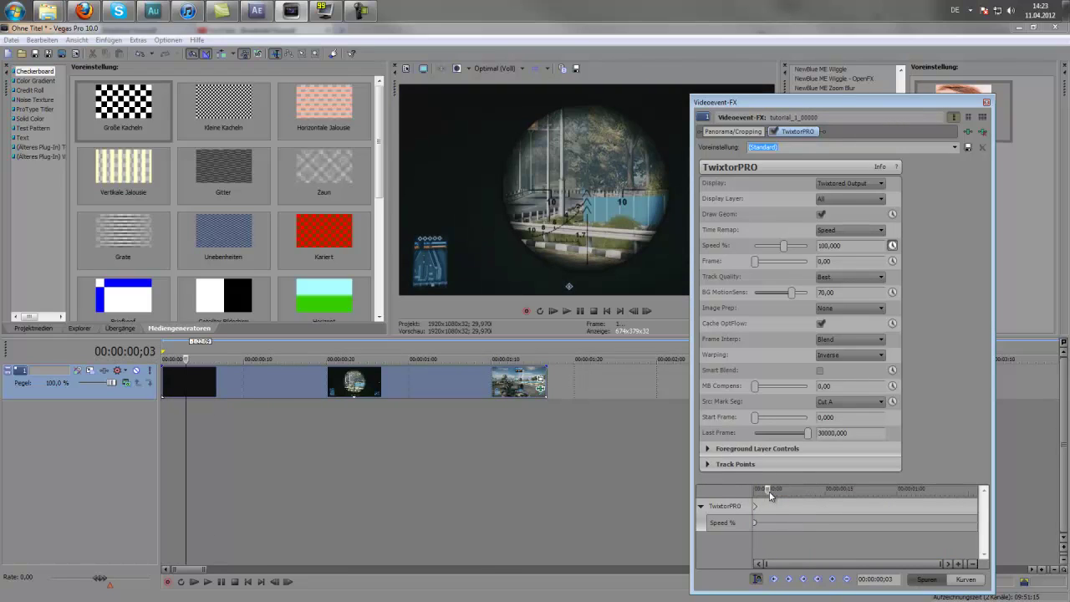
pyautogui.press('Right')
pyautogui.press('Right')
pyautogui.press('Right')
pyautogui.press('Right')
pyautogui.press('Right')
pyautogui.press('Right')
pyautogui.press('Right')
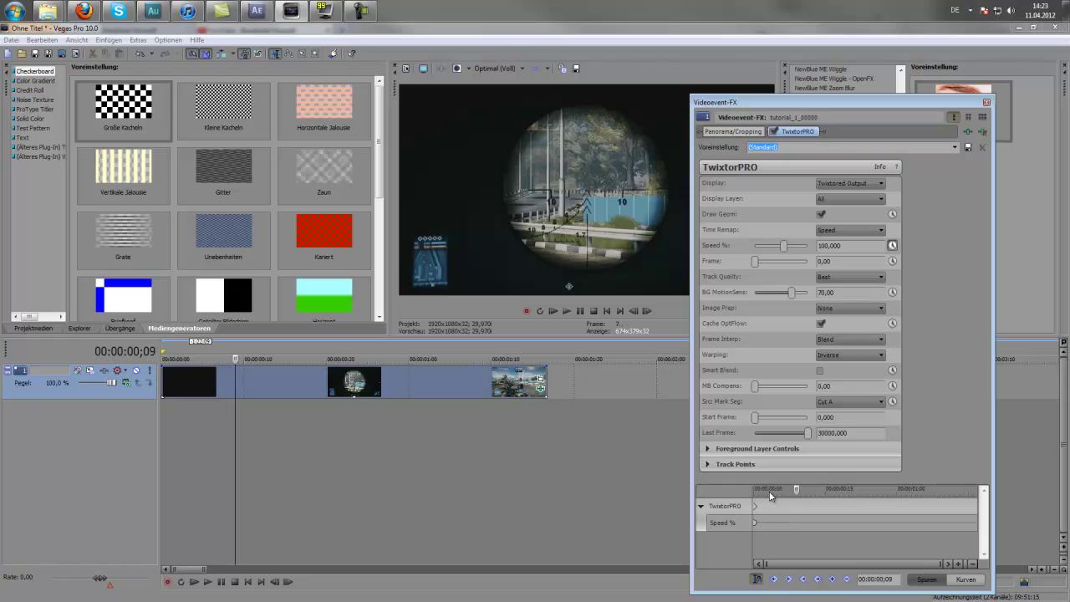
pyautogui.press('Right')
pyautogui.press('Right')
pyautogui.press('Right')
pyautogui.press('Right')
pyautogui.press('Right')
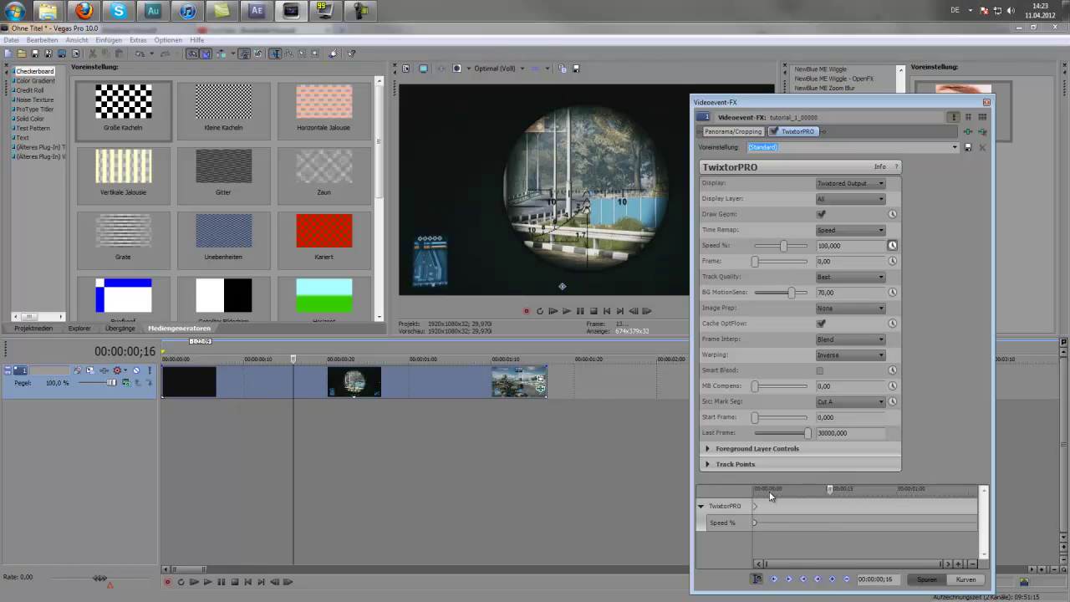
pyautogui.press('Right')
pyautogui.press('Right')
pyautogui.press('Right')
pyautogui.press('Right')
pyautogui.press('Right')
pyautogui.press('Right')
pyautogui.press('Right')
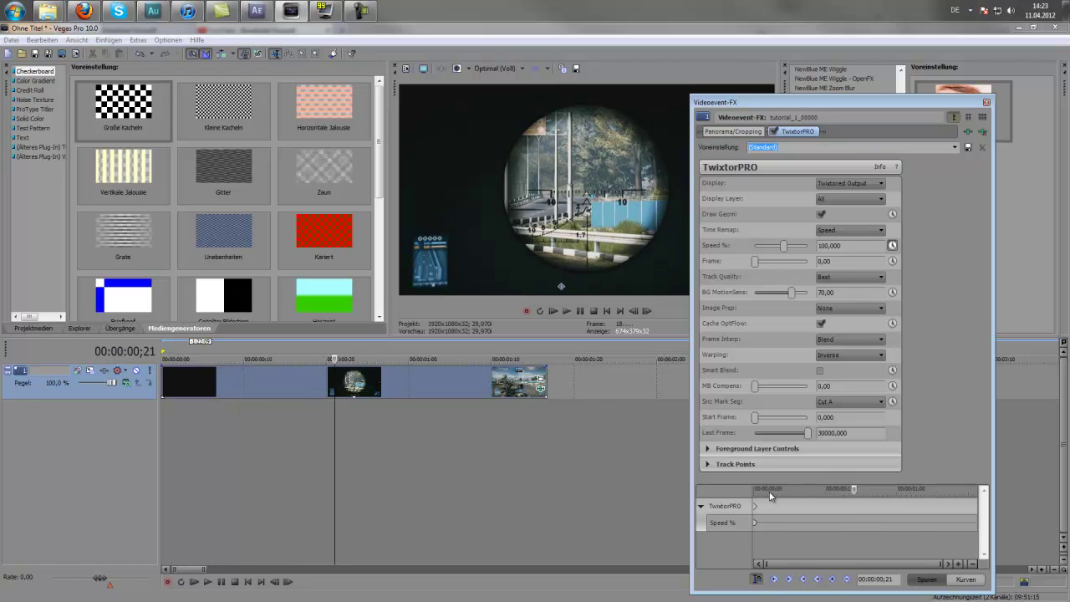
pyautogui.press('Right')
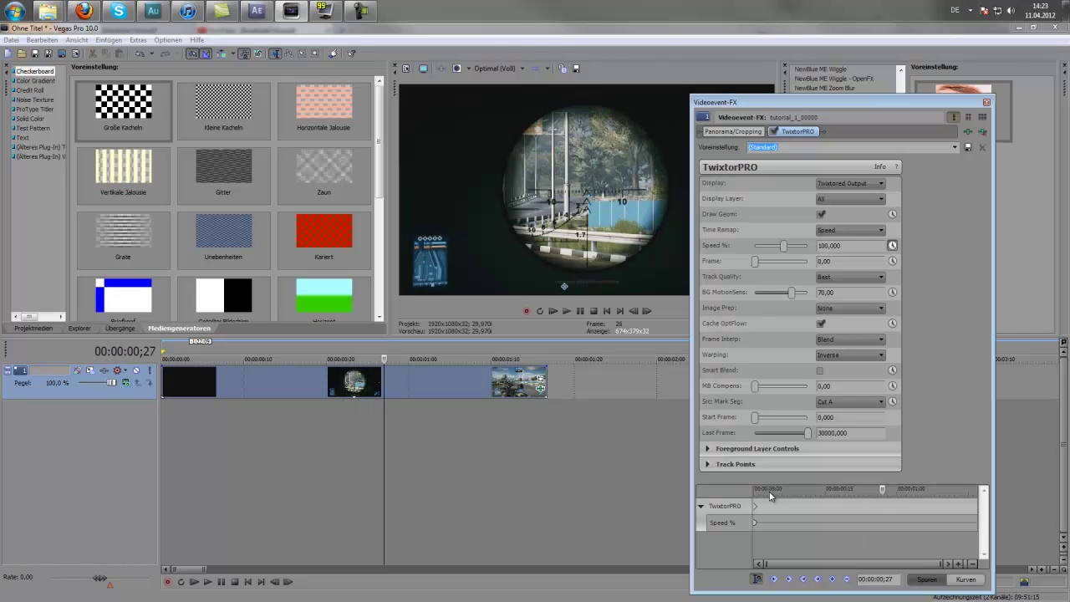
# Go back frame by frame to 00:00:00;12 and add a Speed % keyframe there.
pyautogui.press('Left')
pyautogui.press('Left')
pyautogui.press('Left')
pyautogui.press('Left')
pyautogui.press('Left')
pyautogui.press('Left')
pyautogui.press('Left')
pyautogui.press('Left')
pyautogui.press('Left')
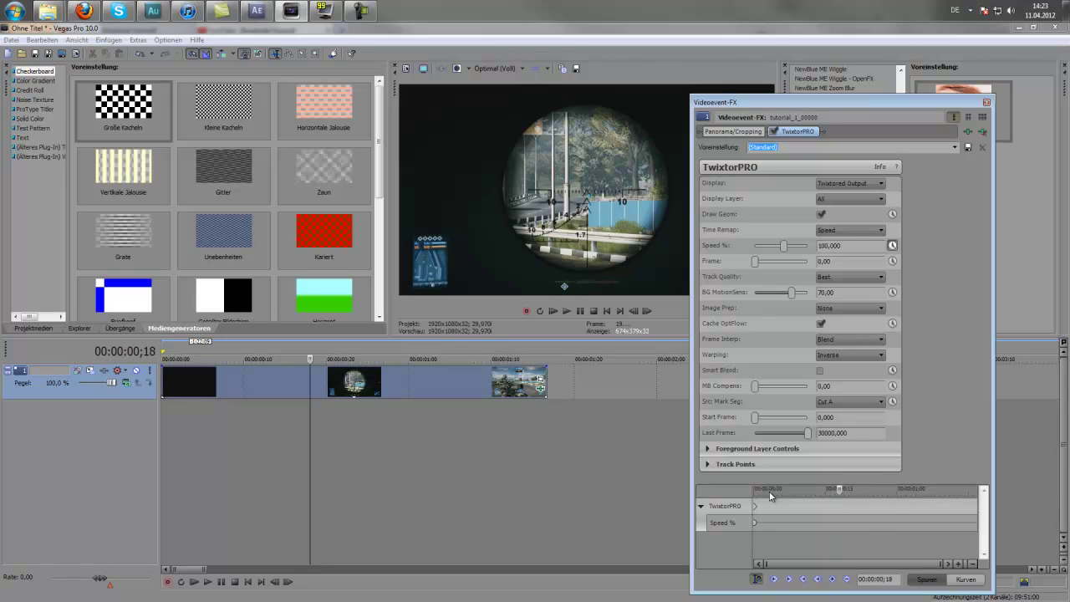
pyautogui.press('Left')
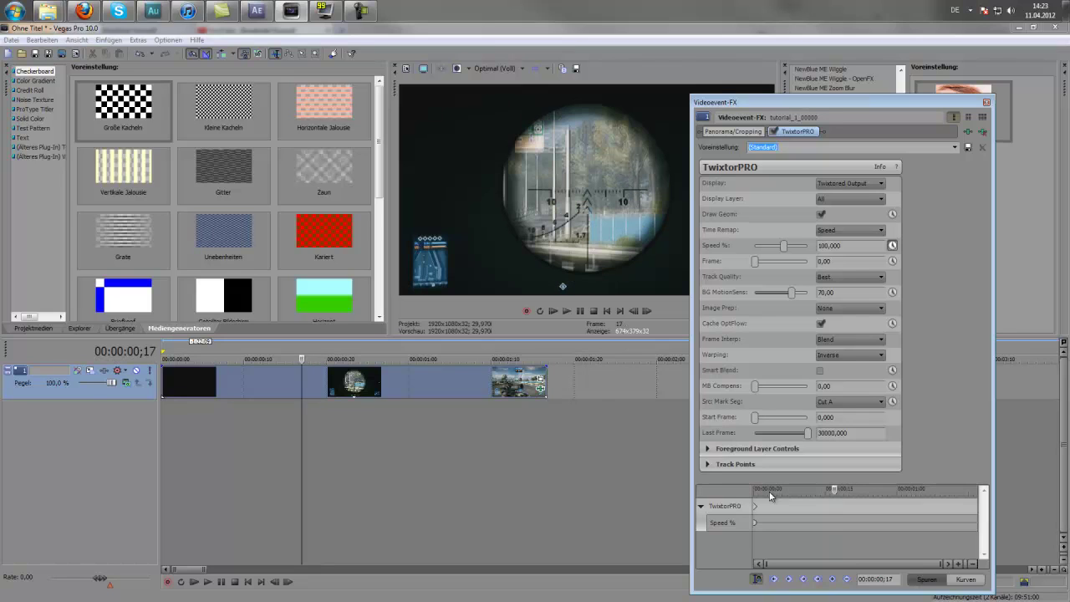
pyautogui.press('Left')
pyautogui.press('Left')
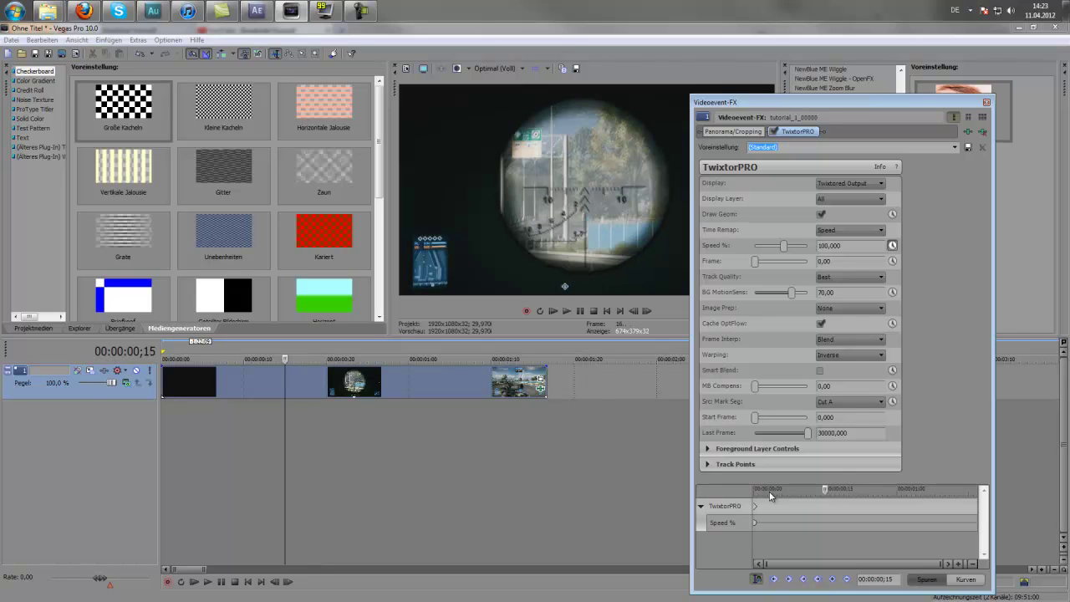
pyautogui.press('Left')
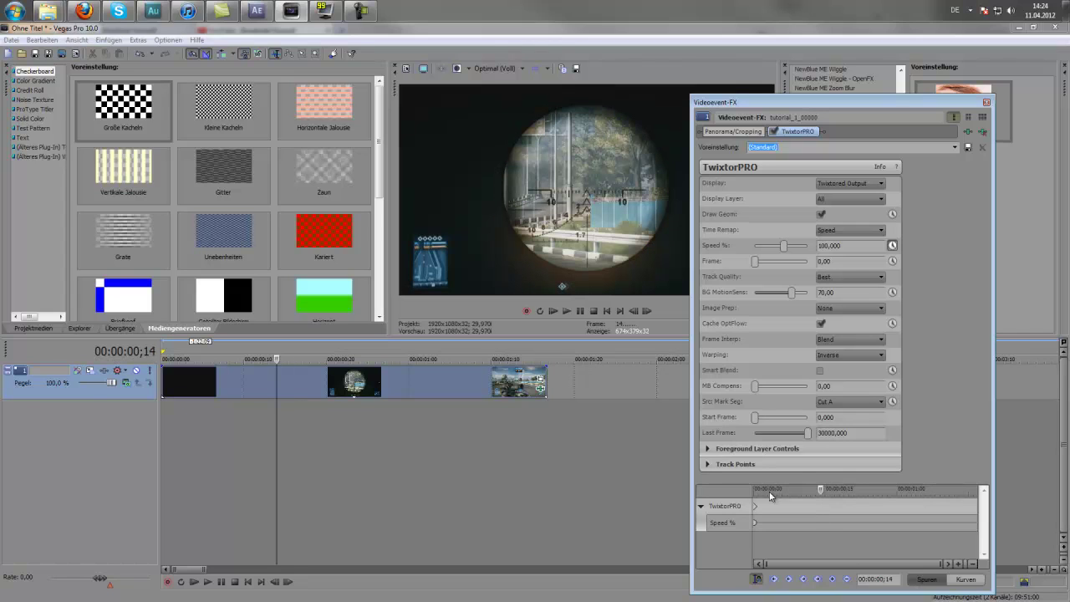
pyautogui.press('Left')
pyautogui.press('Left')
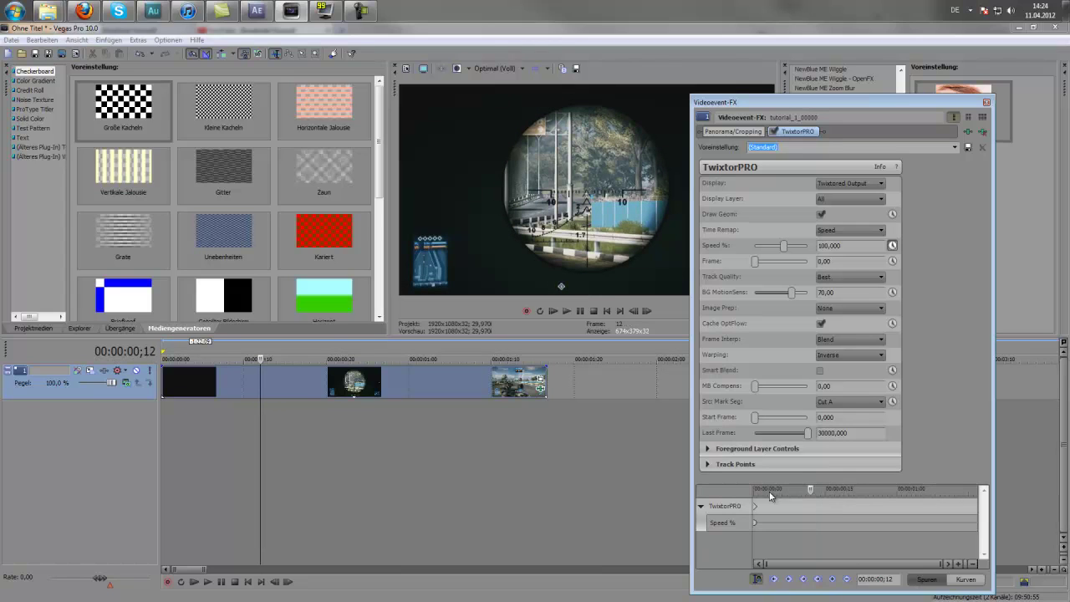
pyautogui.click(834, 580)
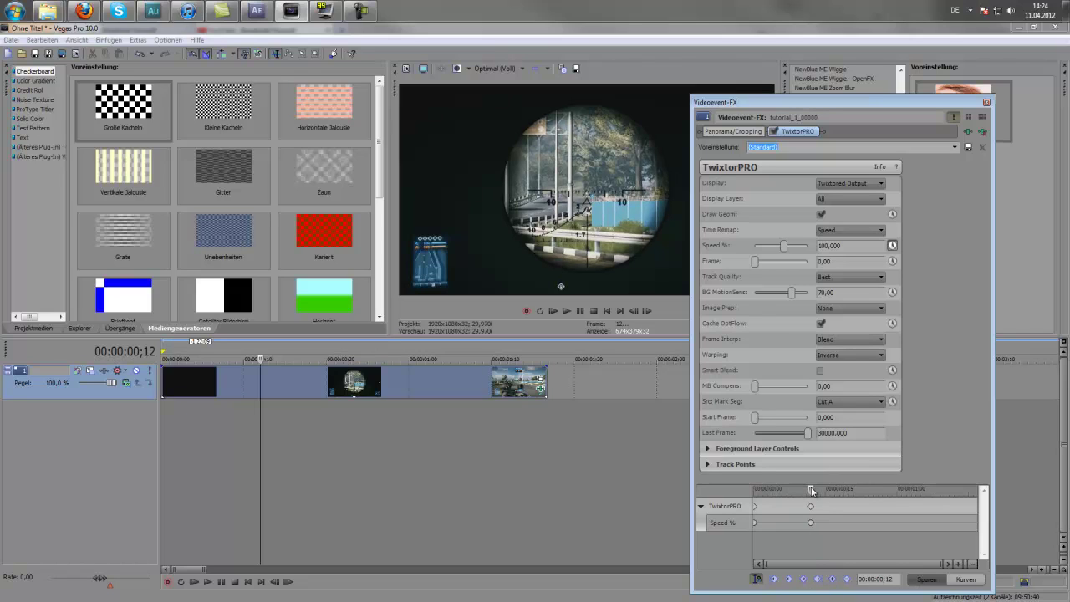
# Set the TwixtorPRO Speed % to 25 one frame after the new keyframe, at 00:00:00;13.
pyautogui.moveTo(812, 490); pyautogui.dragTo(814, 491)
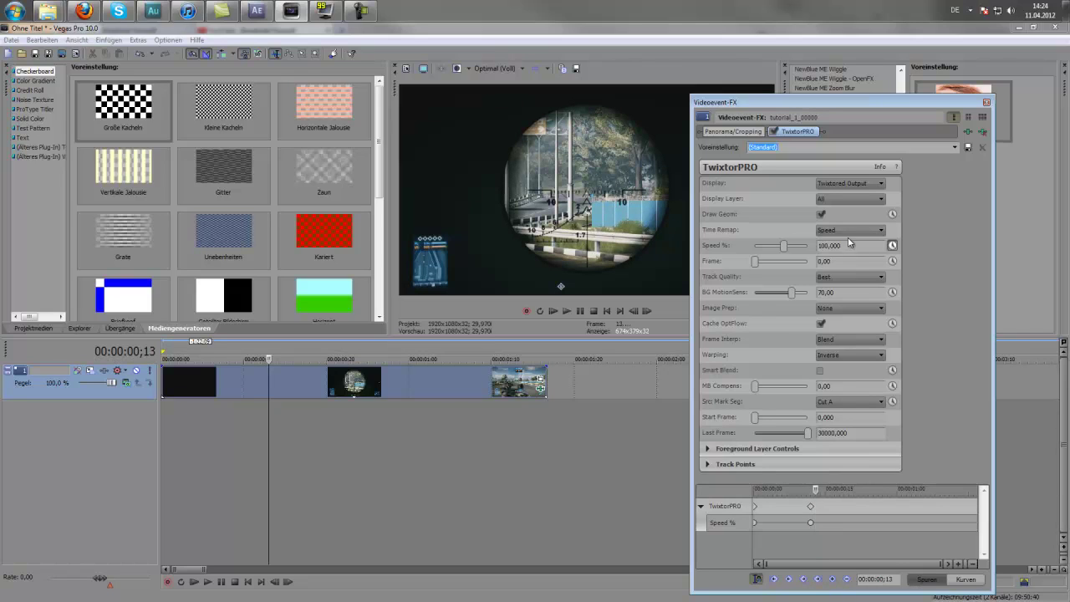
pyautogui.doubleClick(825, 246)
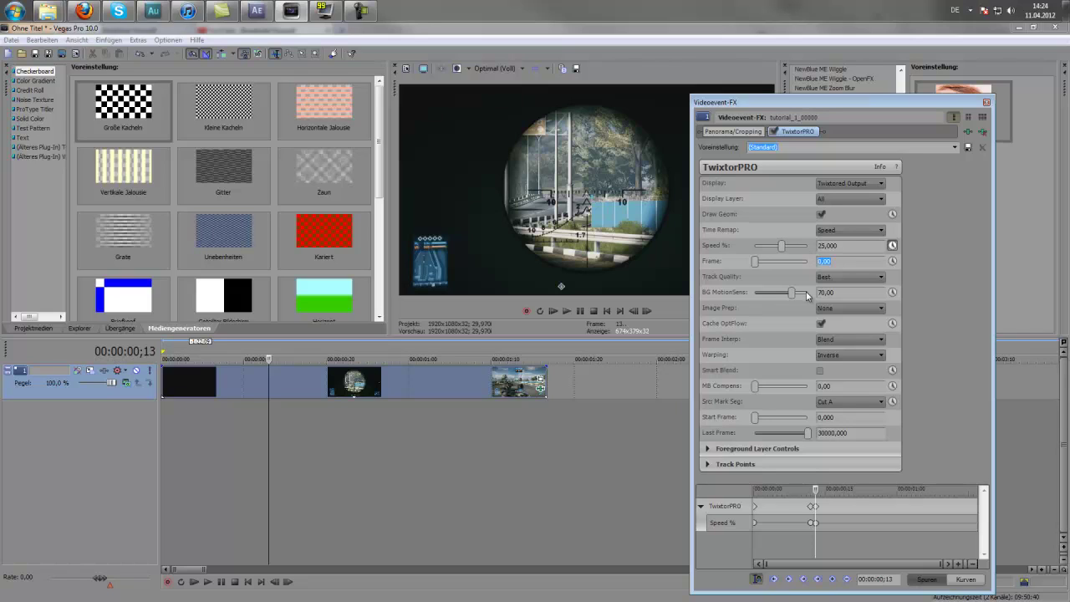
pyautogui.click(815, 489)
# Extend the clip's end to about 00:00:04;15 and preview the slowed footage.
pyautogui.moveTo(808, 101); pyautogui.dragTo(218, 140)
pyautogui.moveTo(546, 381); pyautogui.dragTo(956, 381)
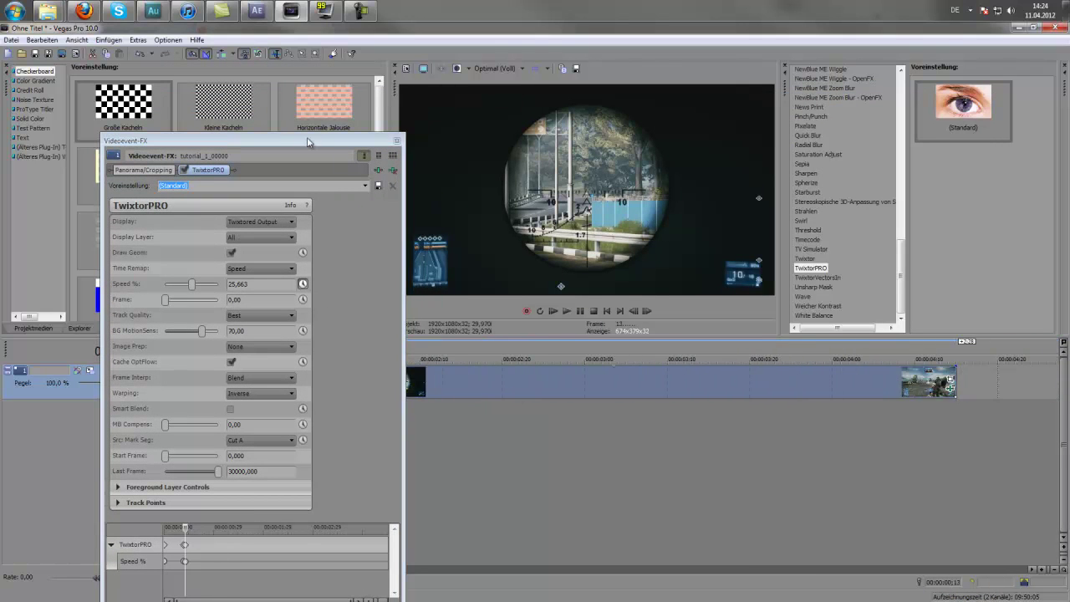
pyautogui.click(289, 138)
pyautogui.moveTo(288, 139); pyautogui.dragTo(887, 132)
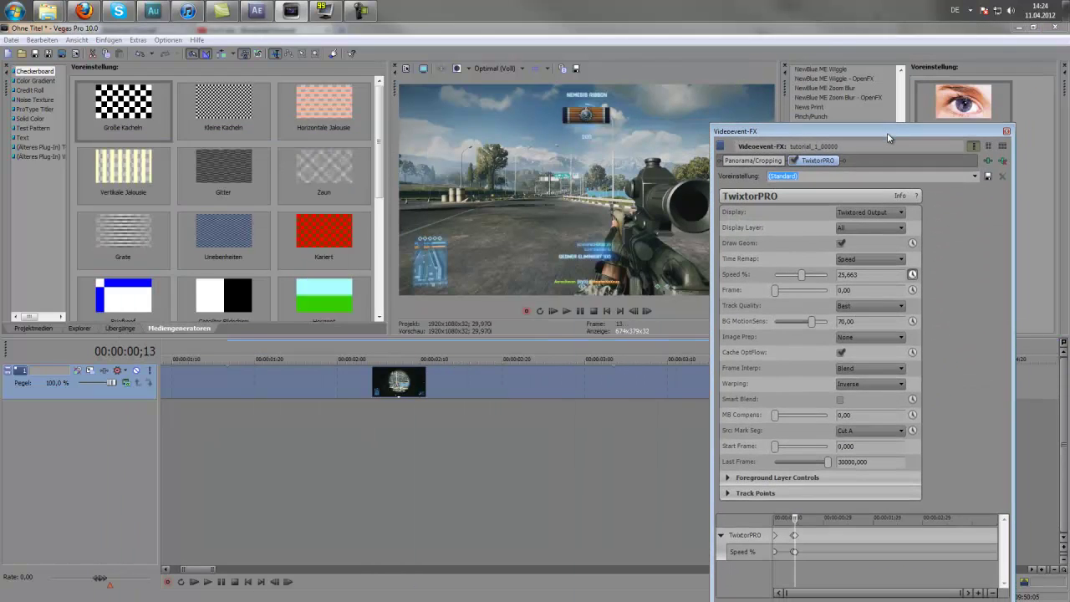
pyautogui.moveTo(796, 519); pyautogui.dragTo(866, 520)
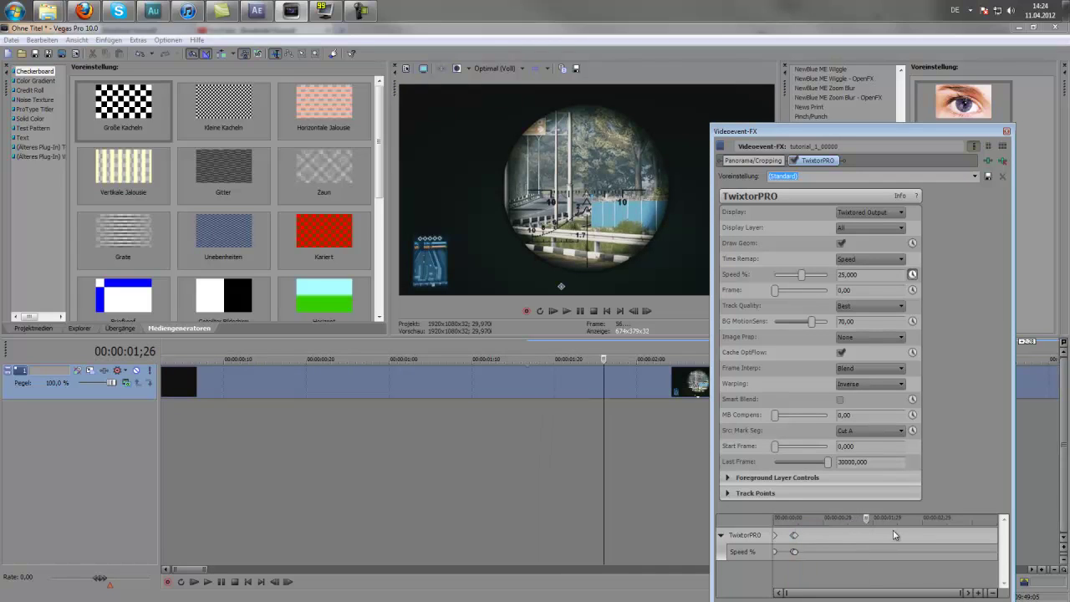
pyautogui.press('space')
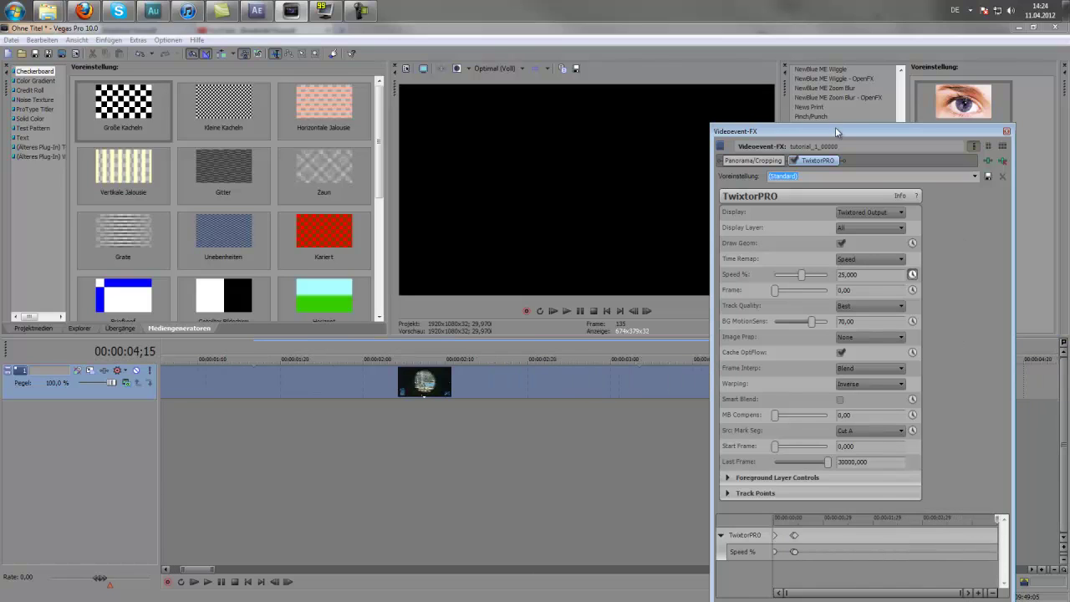
# Extend the clip's end much further along the timeline, to about 38 seconds.
pyautogui.moveTo(835, 127); pyautogui.dragTo(167, 129)
pyautogui.click(887, 393)
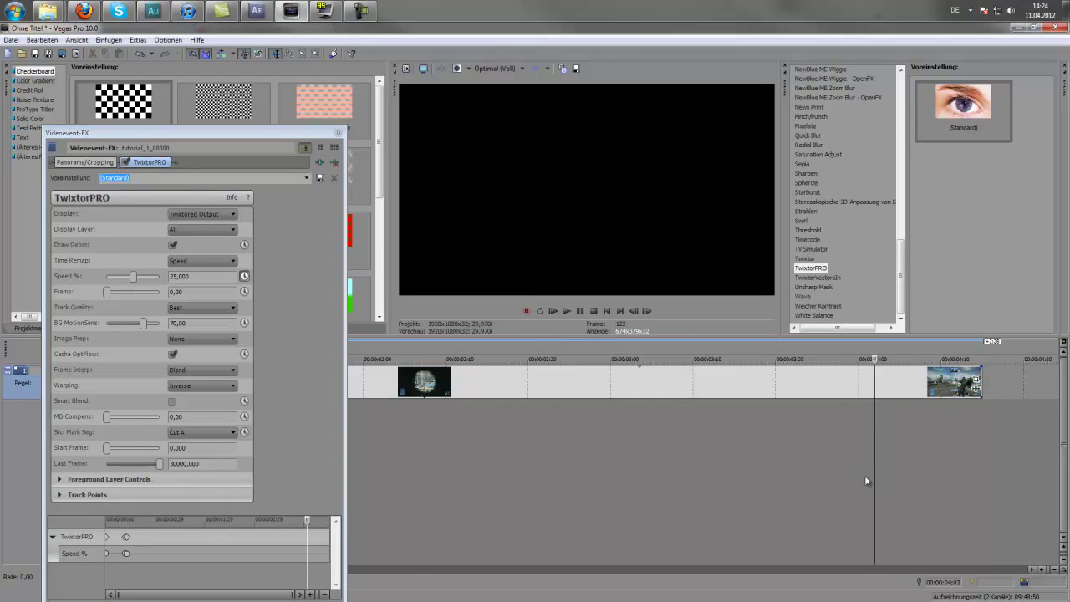
pyautogui.scroll(-4, 834, 450)
pyautogui.moveTo(443, 381); pyautogui.dragTo(930, 384)
pyautogui.scroll(-3, 815, 450)
pyautogui.scroll(-2, 535, 401)
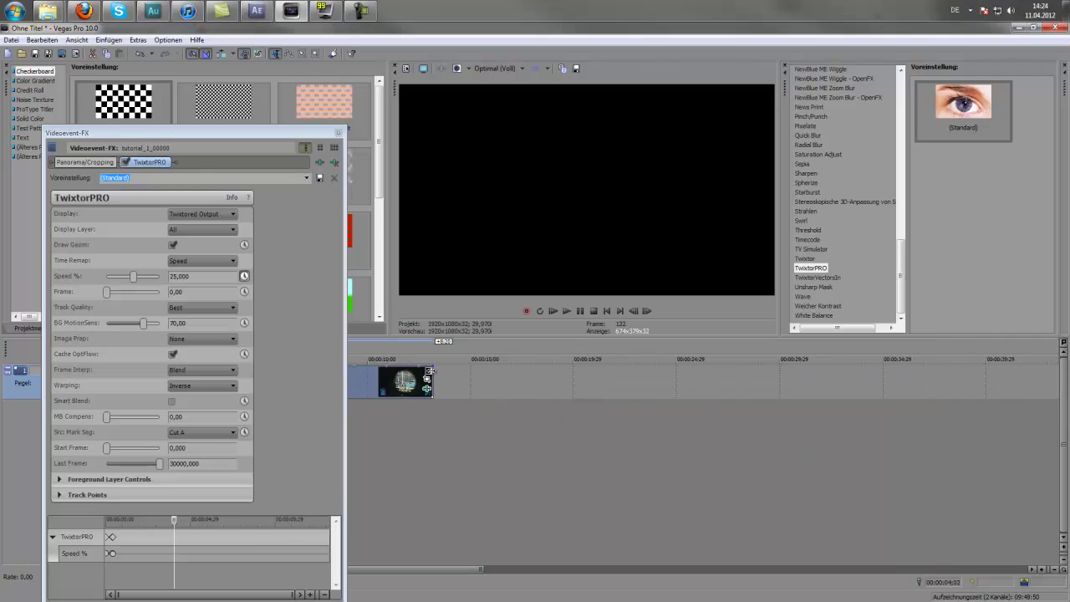
pyautogui.moveTo(429, 381); pyautogui.dragTo(959, 383)
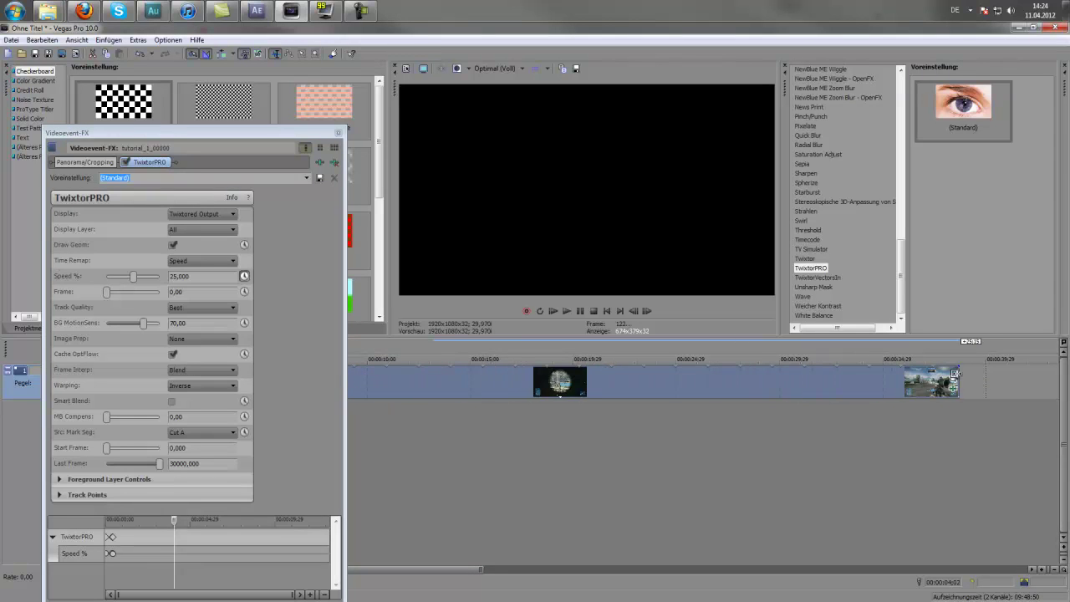
# Scrub through the first five seconds of the extended clip to examine the slowed footage around 00:00:04;28.
pyautogui.click(131, 522)
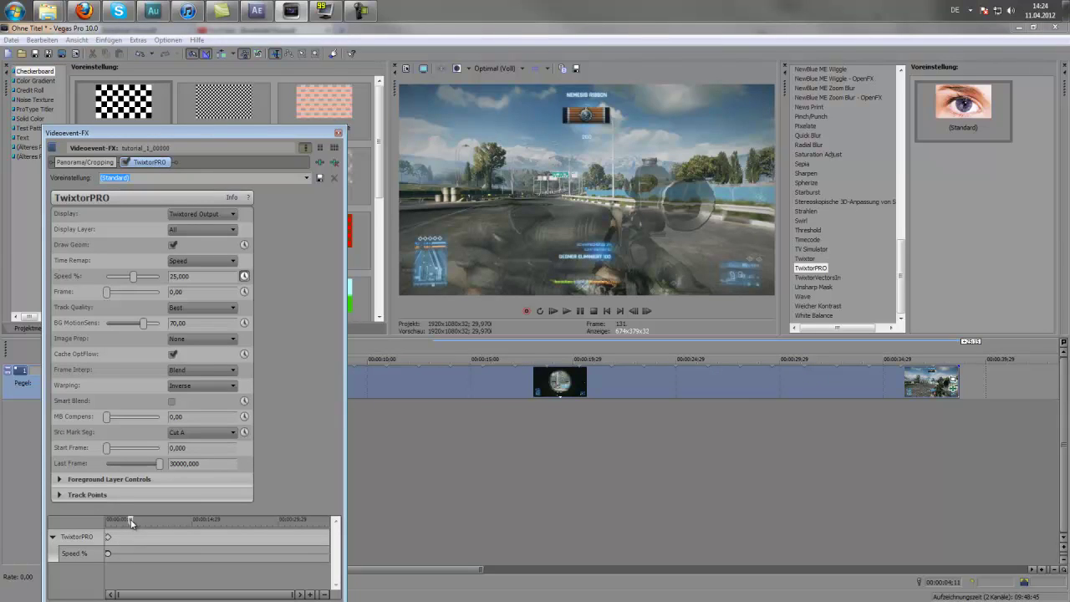
pyautogui.click(132, 523)
pyautogui.click(131, 521)
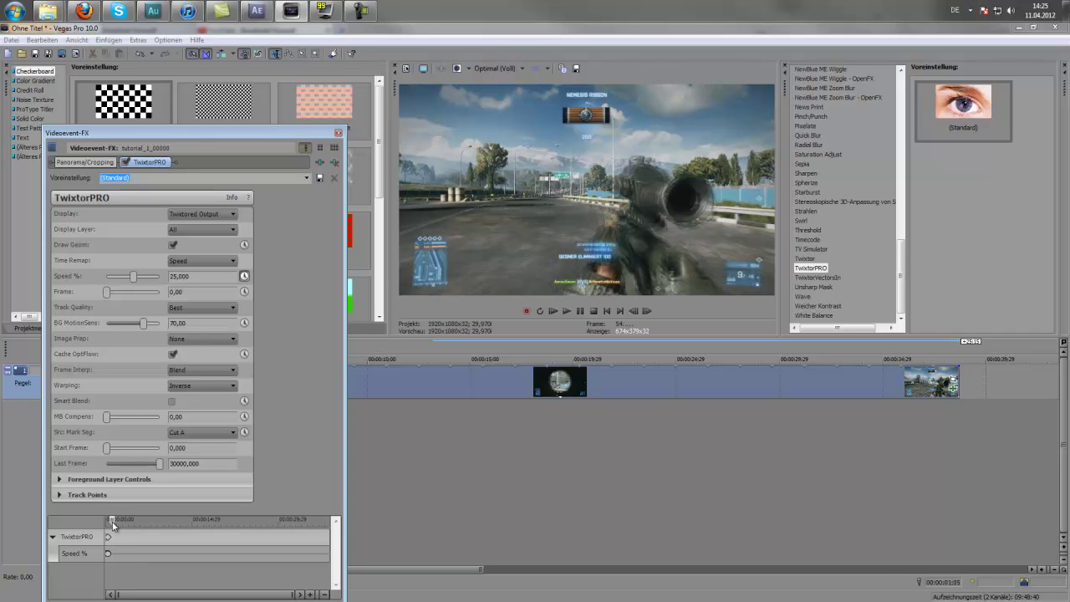
pyautogui.moveTo(220, 139); pyautogui.dragTo(897, 133)
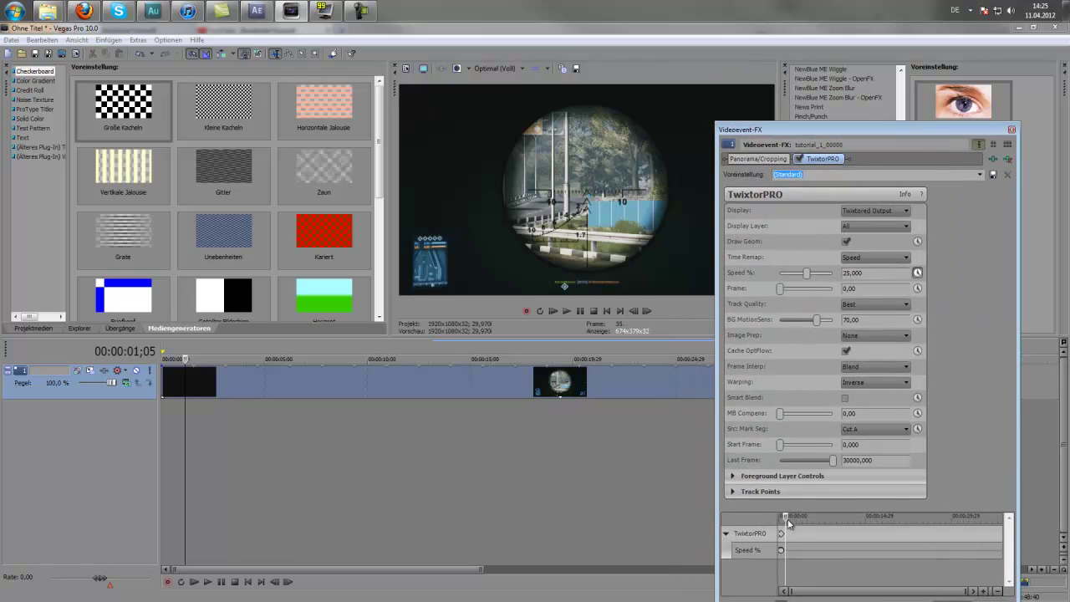
pyautogui.moveTo(795, 518); pyautogui.dragTo(785, 521)
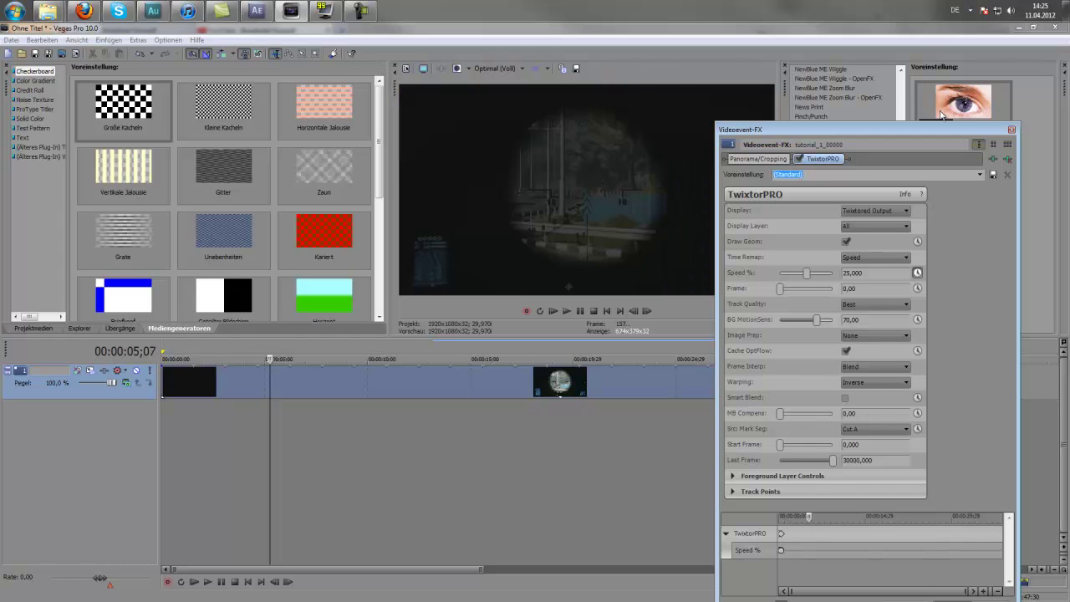
pyautogui.moveTo(886, 144); pyautogui.dragTo(866, 115)
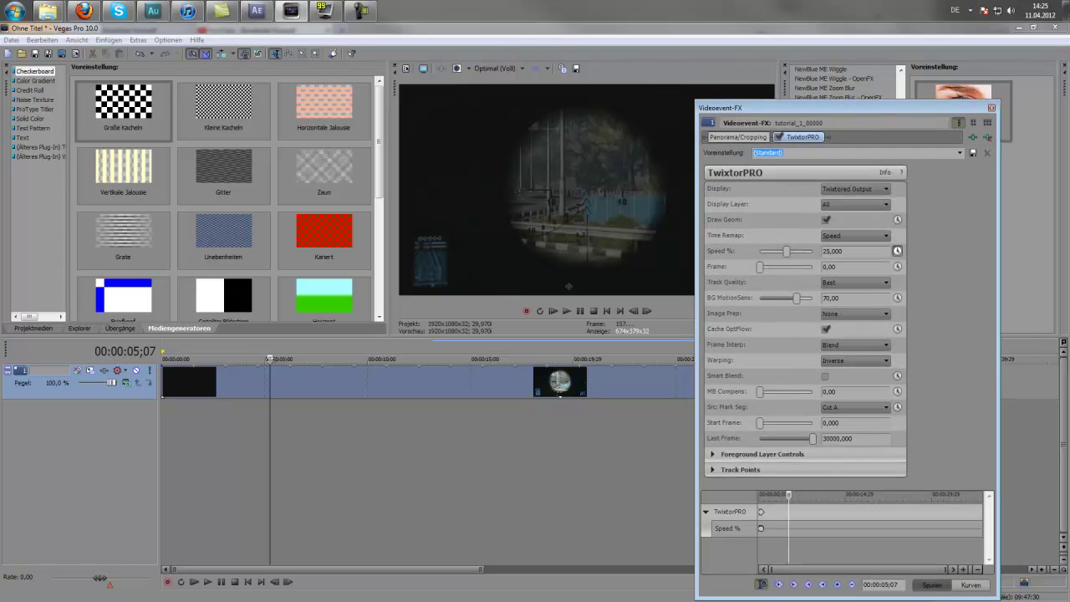
pyautogui.click(787, 493)
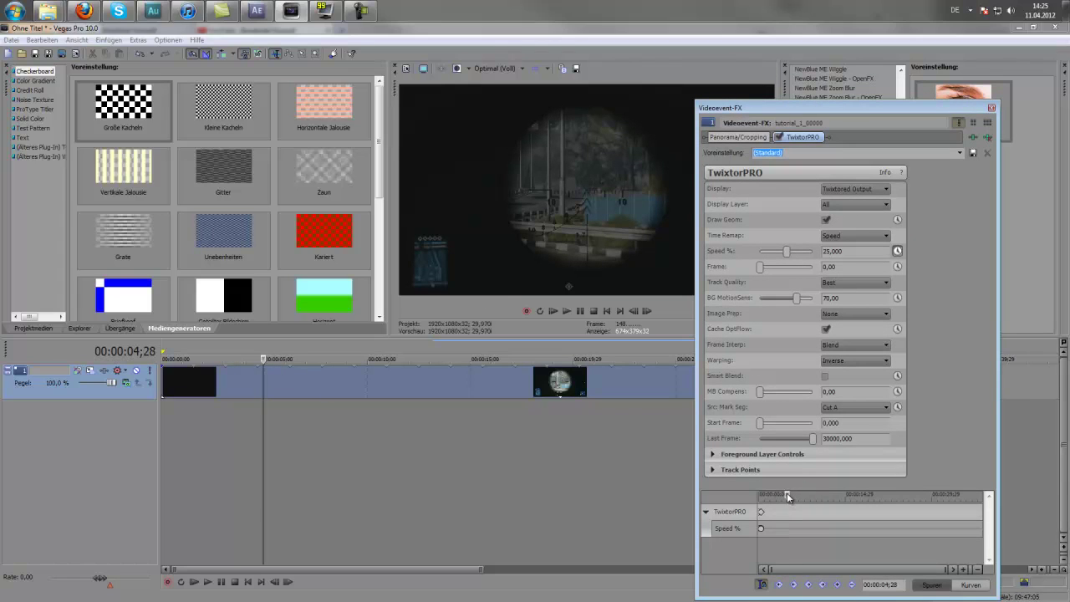
# Add a TwixtorPRO keyframe at 00:00:04;21 that holds the 25 % speed, and undock the effect settings window.
pyautogui.press('Left')
pyautogui.press('Left')
pyautogui.press('Left')
pyautogui.press('Left')
pyautogui.press('Left')
pyautogui.press('Left')
pyautogui.press('Left')
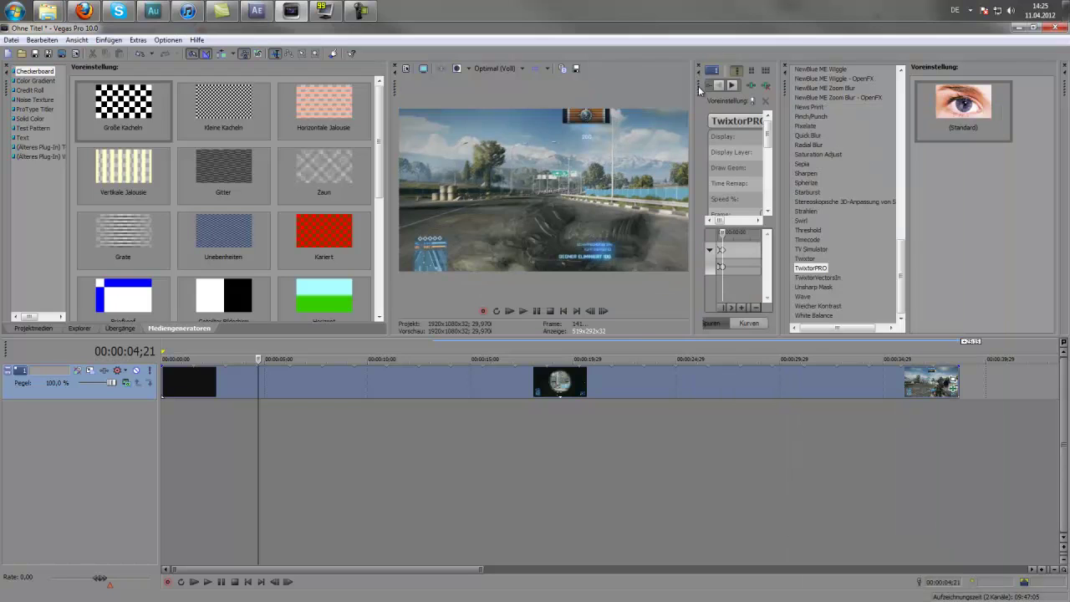
pyautogui.doubleClick(698, 85)
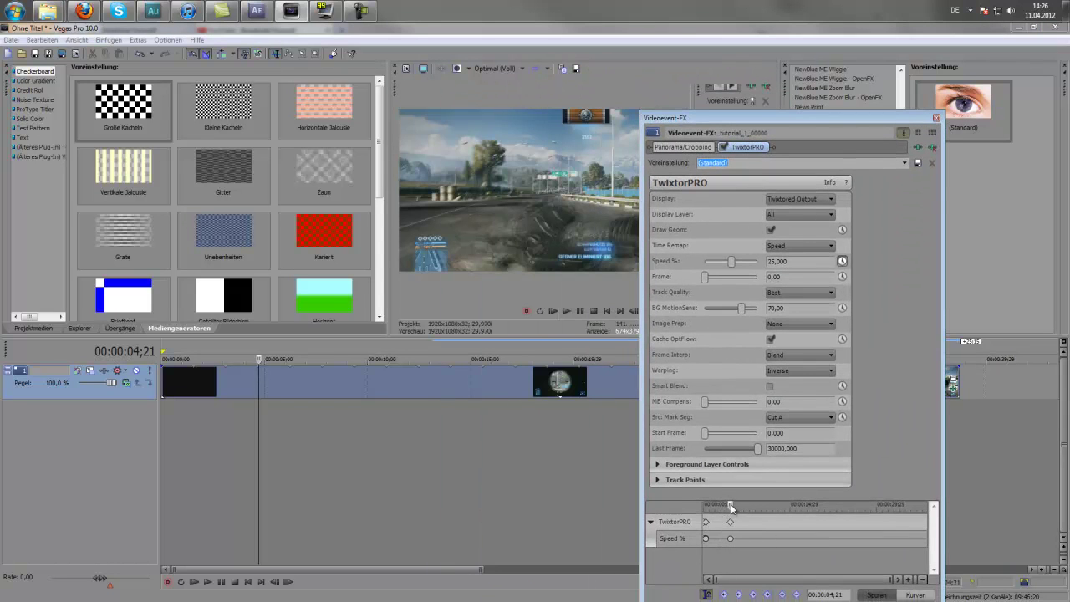
# Set the TwixtorPRO Speed % to 100 one frame after that keyframe, at 00:00:04;22, and close the effect settings.
pyautogui.click(732, 507)
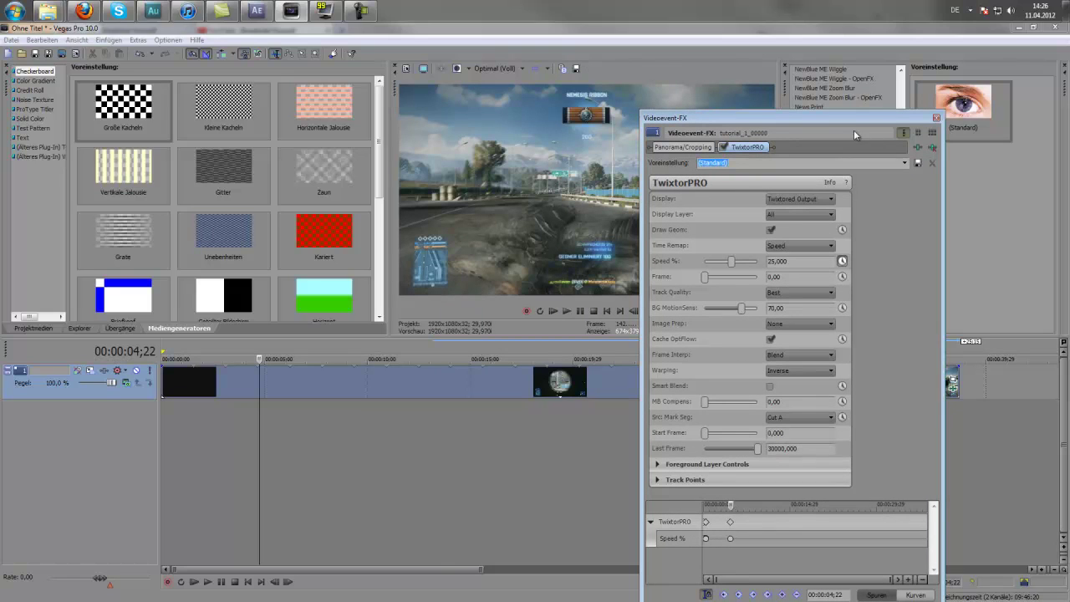
pyautogui.click(810, 278)
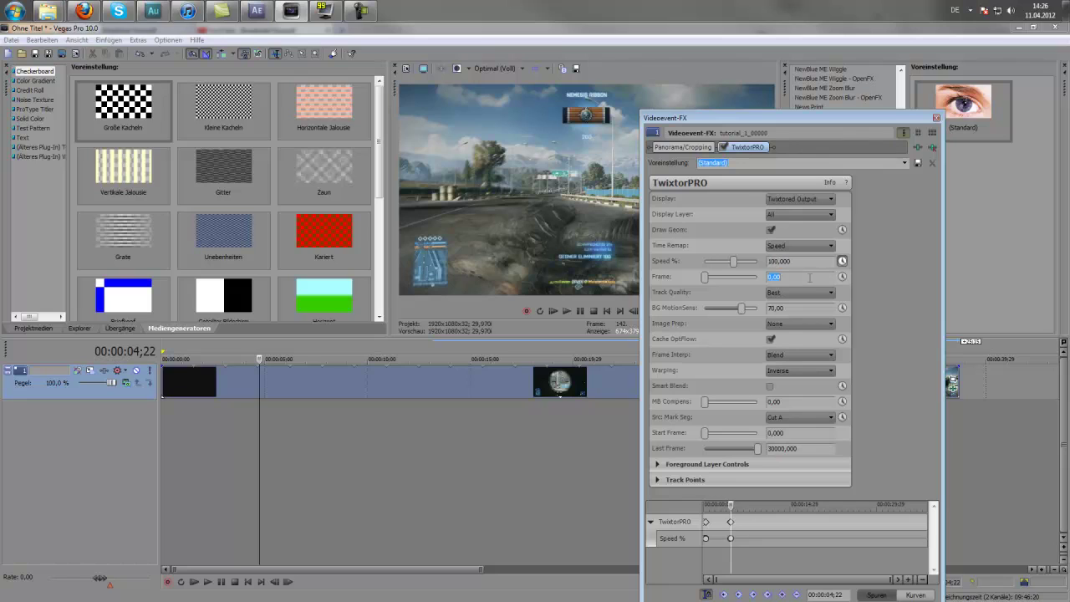
pyautogui.click(935, 117)
# Shorten the clip's end to about 5 seconds and step one frame forward to 00:00:04;23.
pyautogui.moveTo(957, 378); pyautogui.dragTo(260, 383)
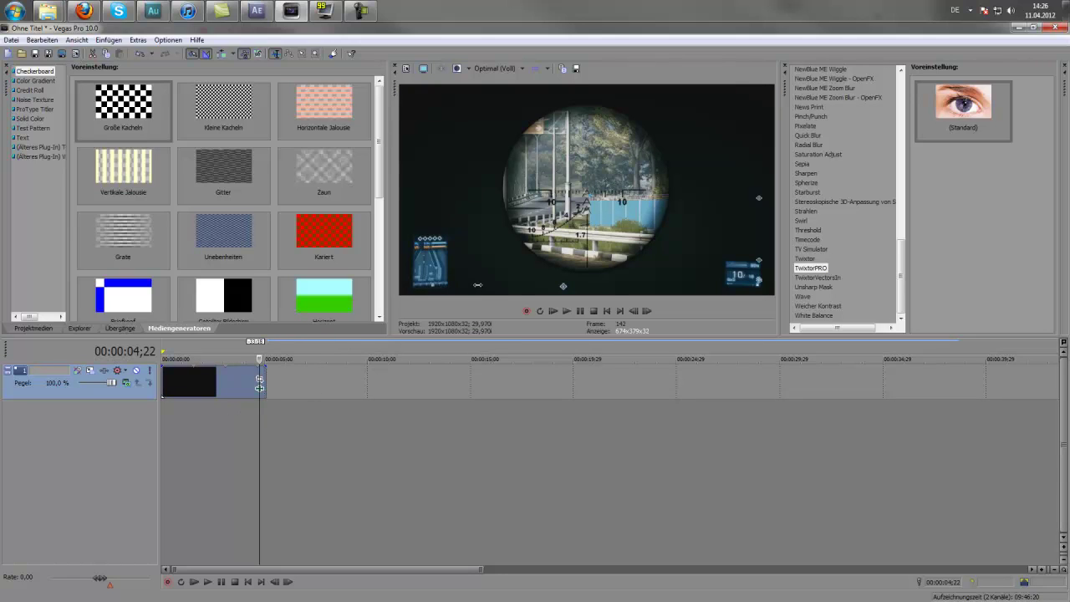
pyautogui.press('Right')
# Save the project to the Desktop as a Vegas Pro project file named "twixtor tut".
pyautogui.click(11, 40)
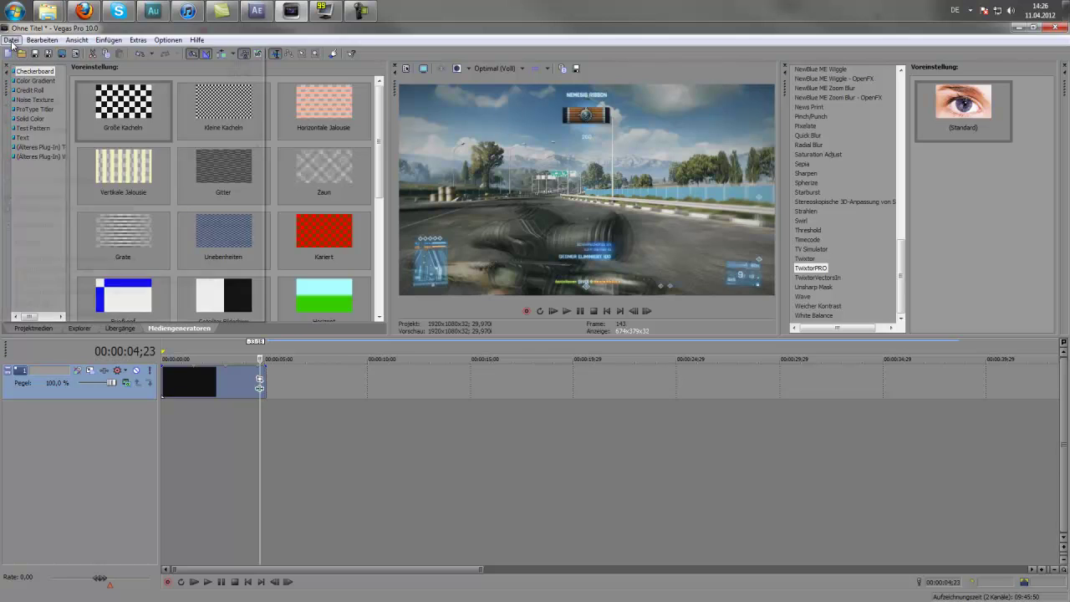
pyautogui.click(45, 92)
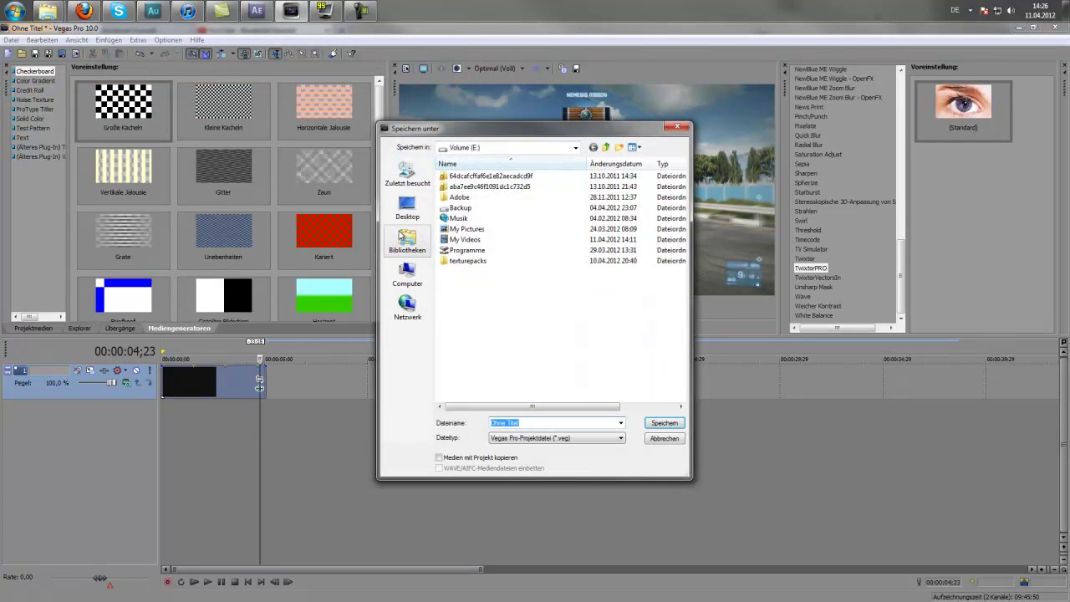
pyautogui.click(407, 207)
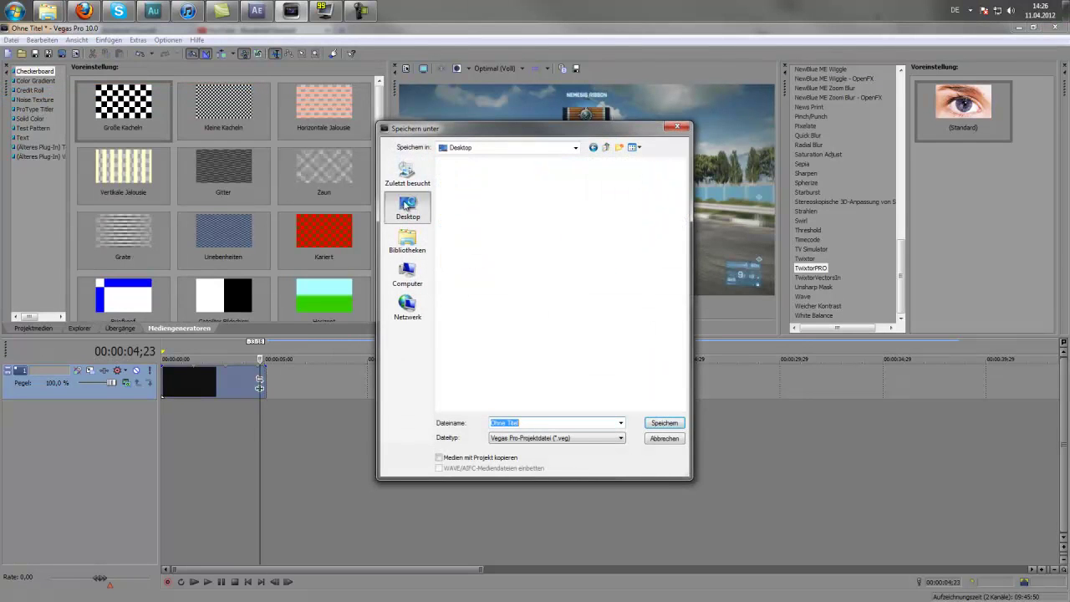
pyautogui.click(548, 441)
pyautogui.click(539, 436)
pyautogui.write('twixtor tut')
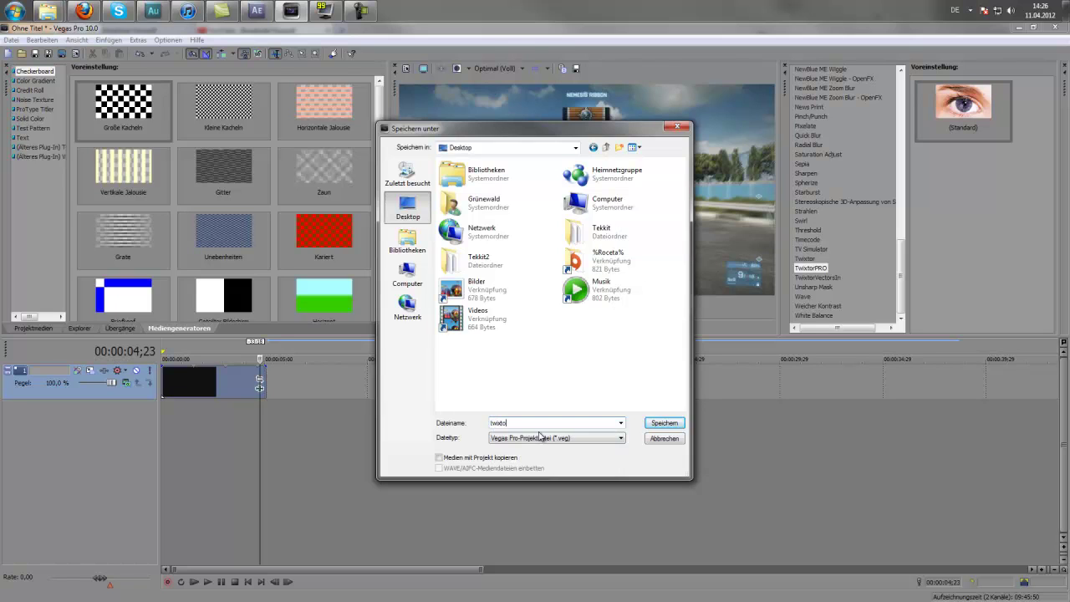
pyautogui.click(665, 423)
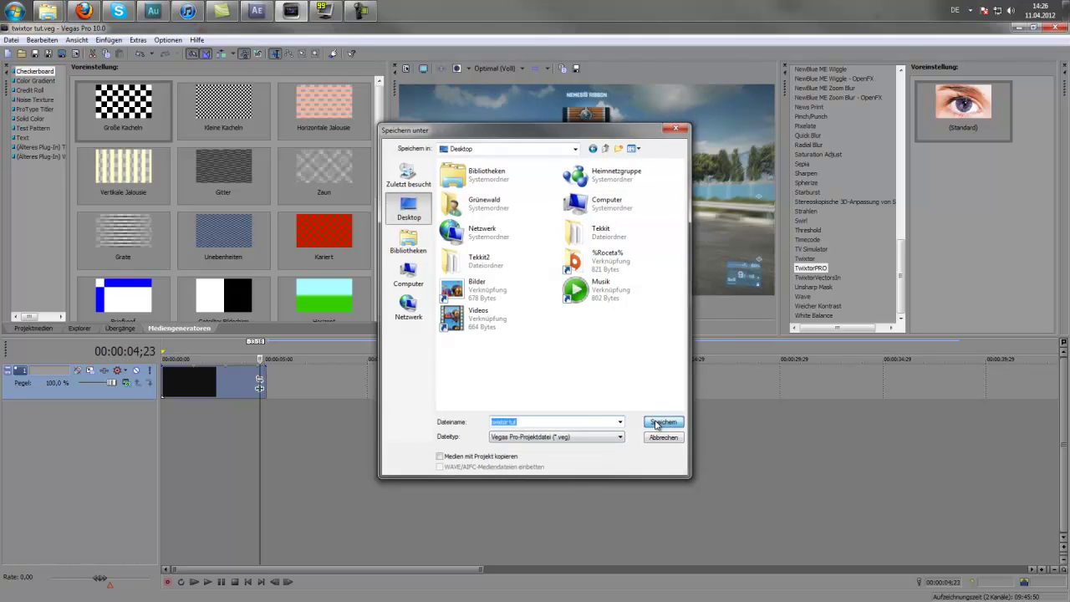